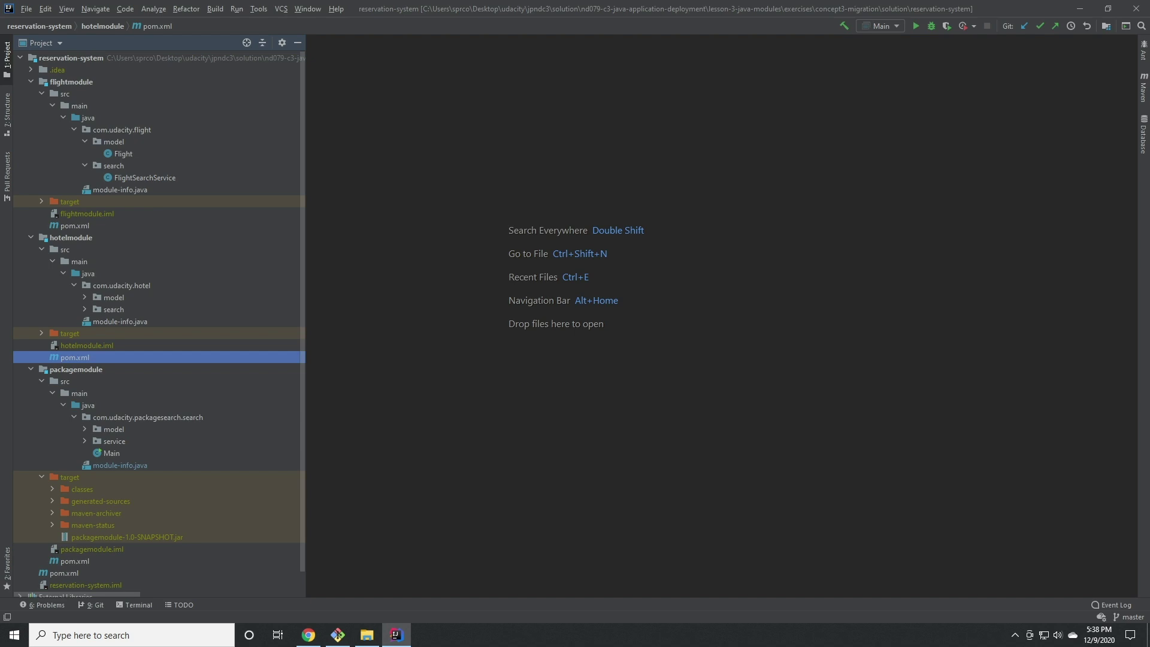
# Step: Open the parent reservation-system pom.xml and highlight its maven.compiler.target value 11
pyautogui.doubleClick(64, 573)
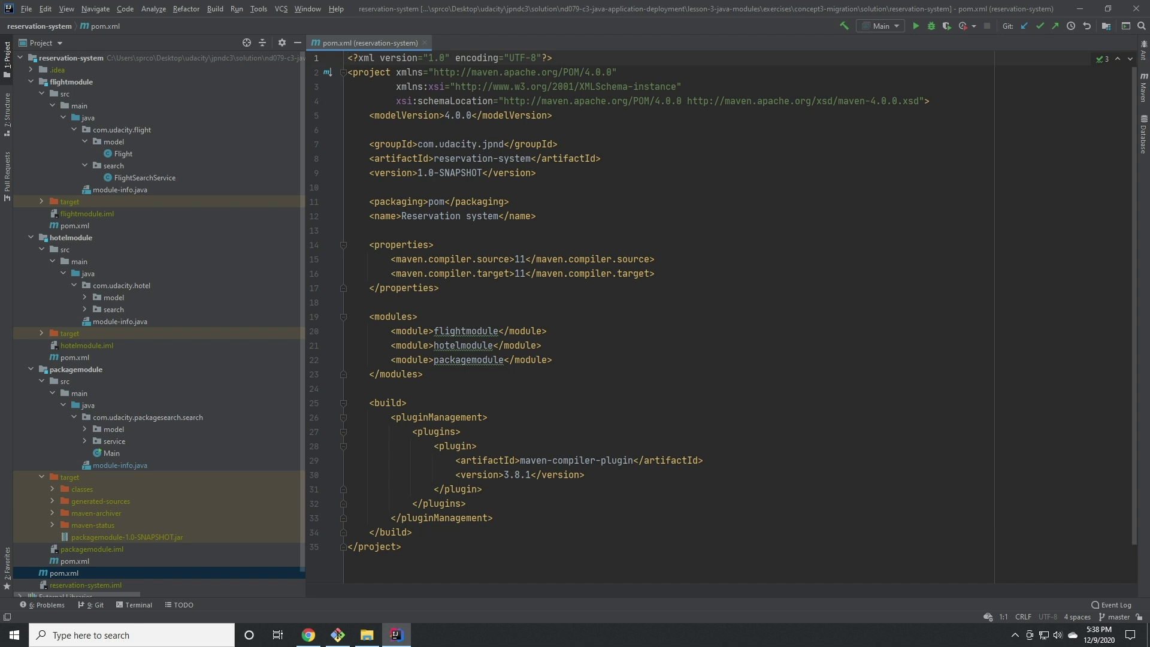
pyautogui.doubleClick(519, 273)
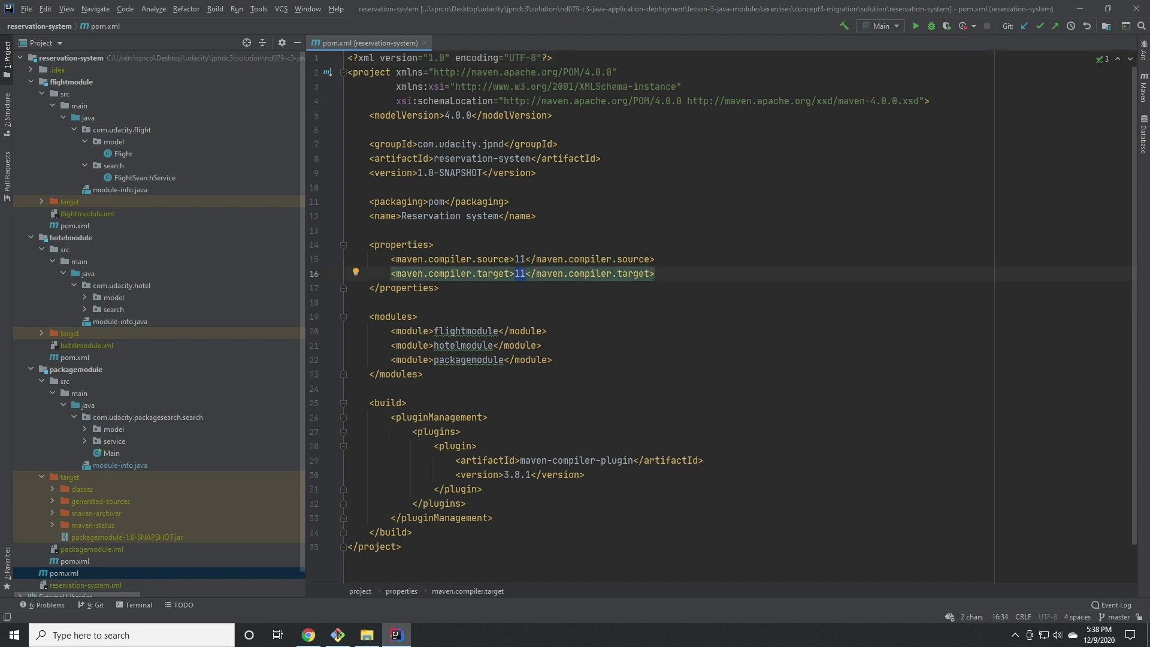
pyautogui.press('End')
# Step: Review the flightmodule and packagemodule entries in the module list, then select the pom packaging line
pyautogui.click(391, 316)
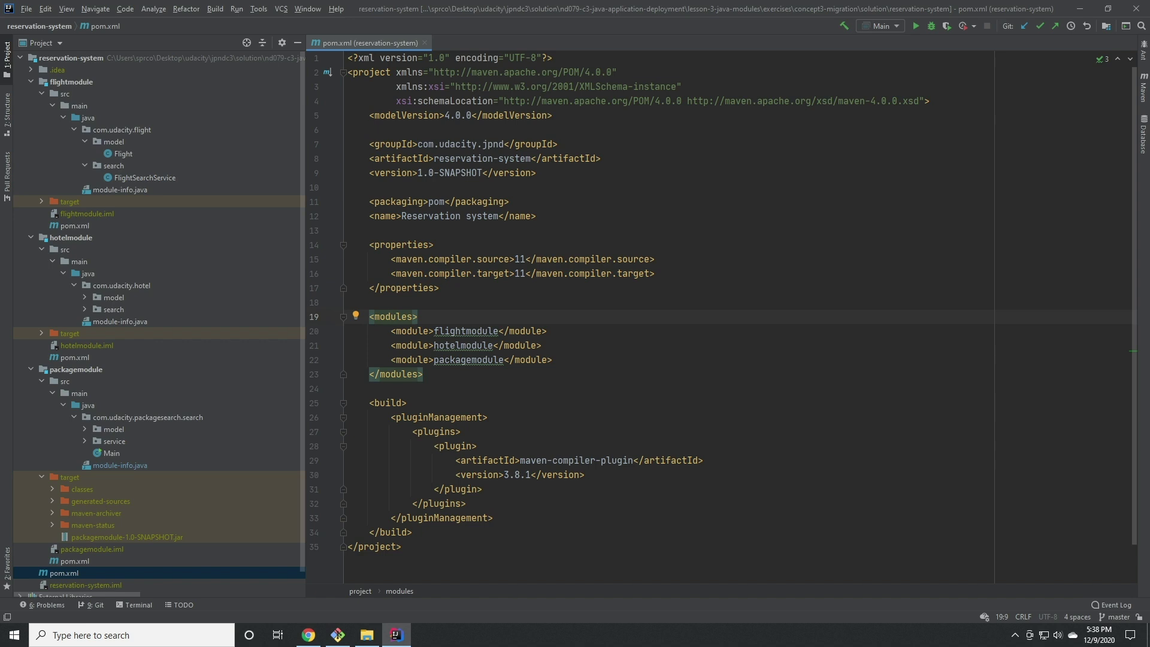
pyautogui.click(451, 330)
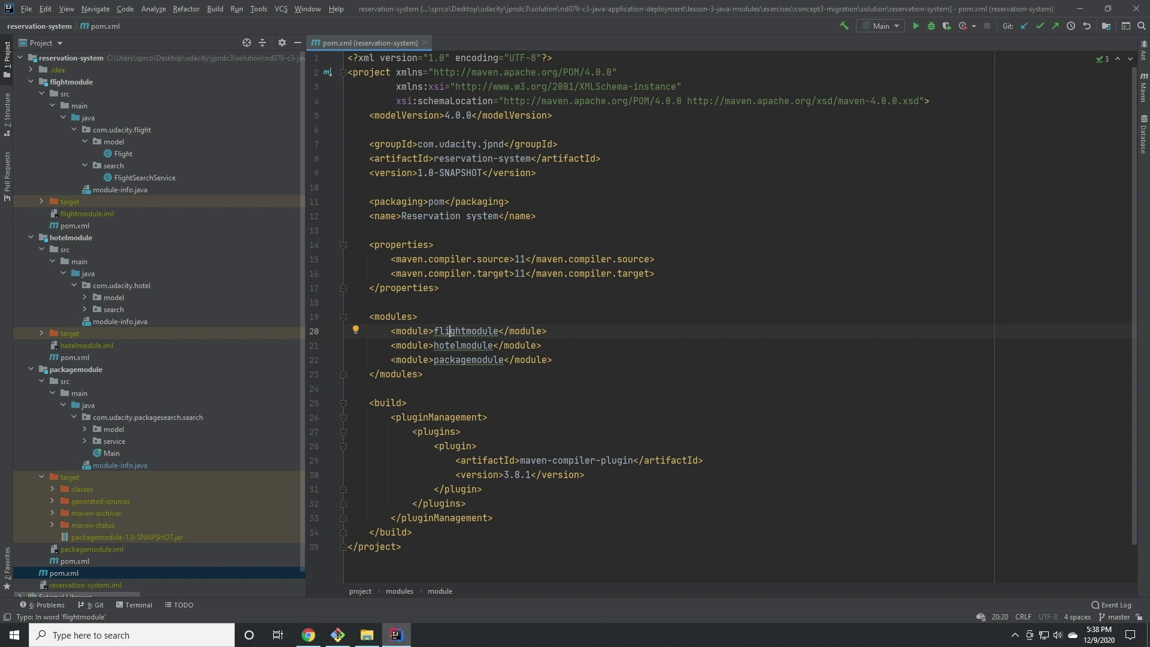
pyautogui.press('Down')
pyautogui.press('Down')
pyautogui.press('End')
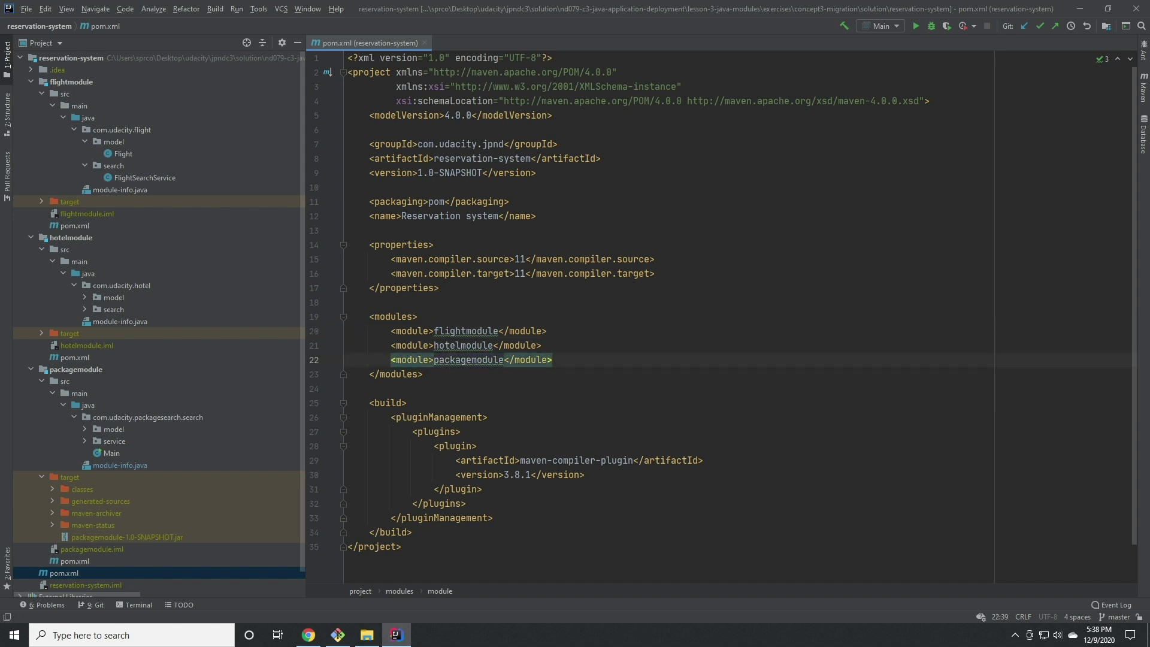
pyautogui.press('Up')
pyautogui.press('Up')
pyautogui.press('Up')
pyautogui.press('Home')
pyautogui.hotkey('shift', 'End')
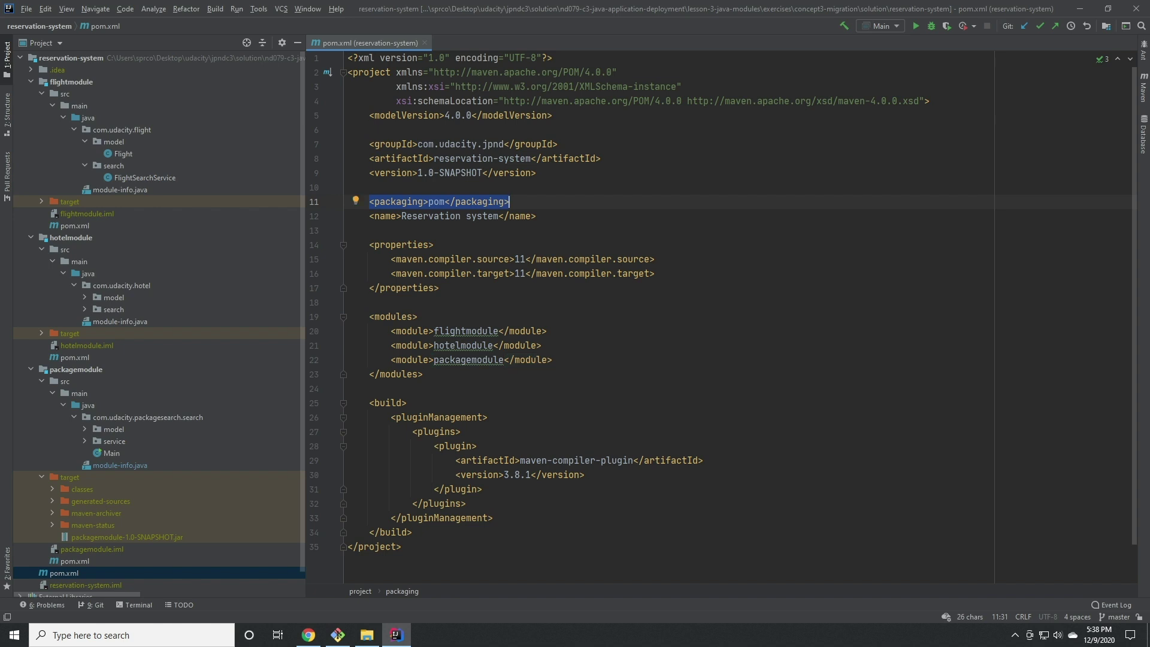
pyautogui.press('Escape')
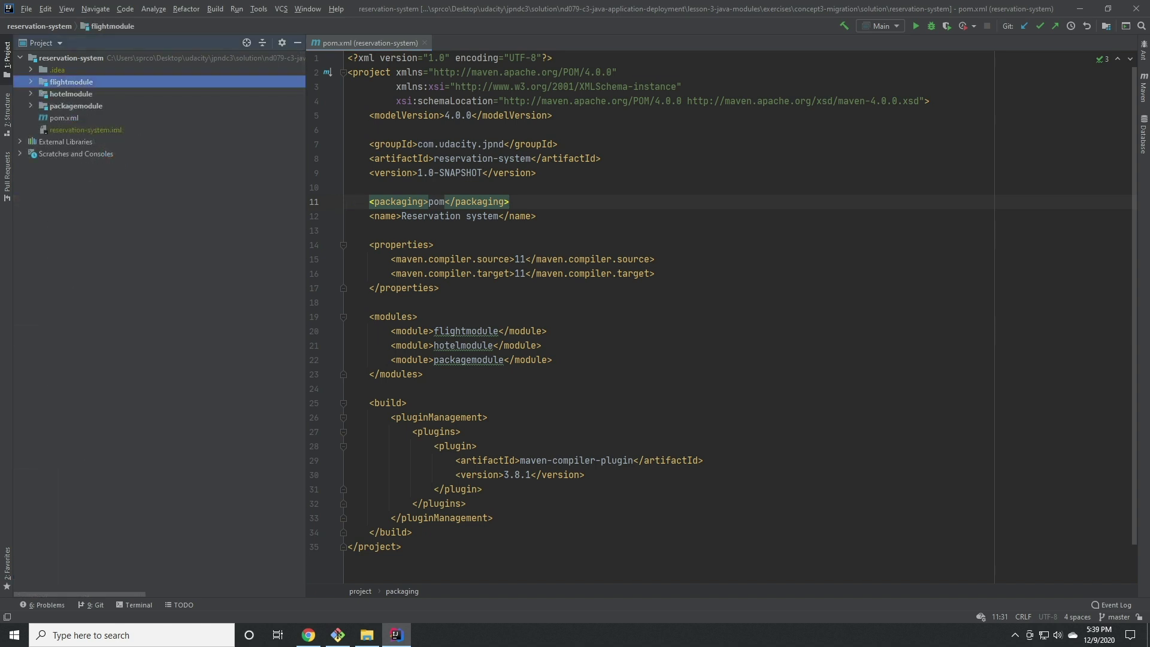
# Step: Move from flightmodule through hotelmodule to packagemodule, highlight the modules block, and open flightmodule's pom.xml
pyautogui.press('Down')
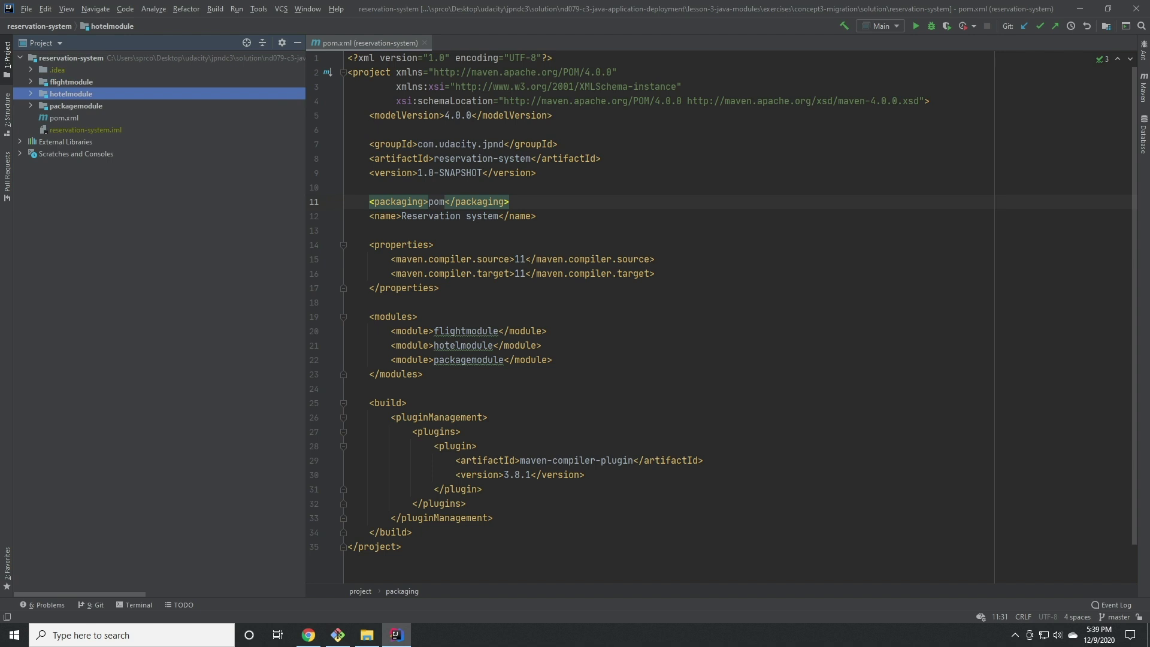
pyautogui.press('Down')
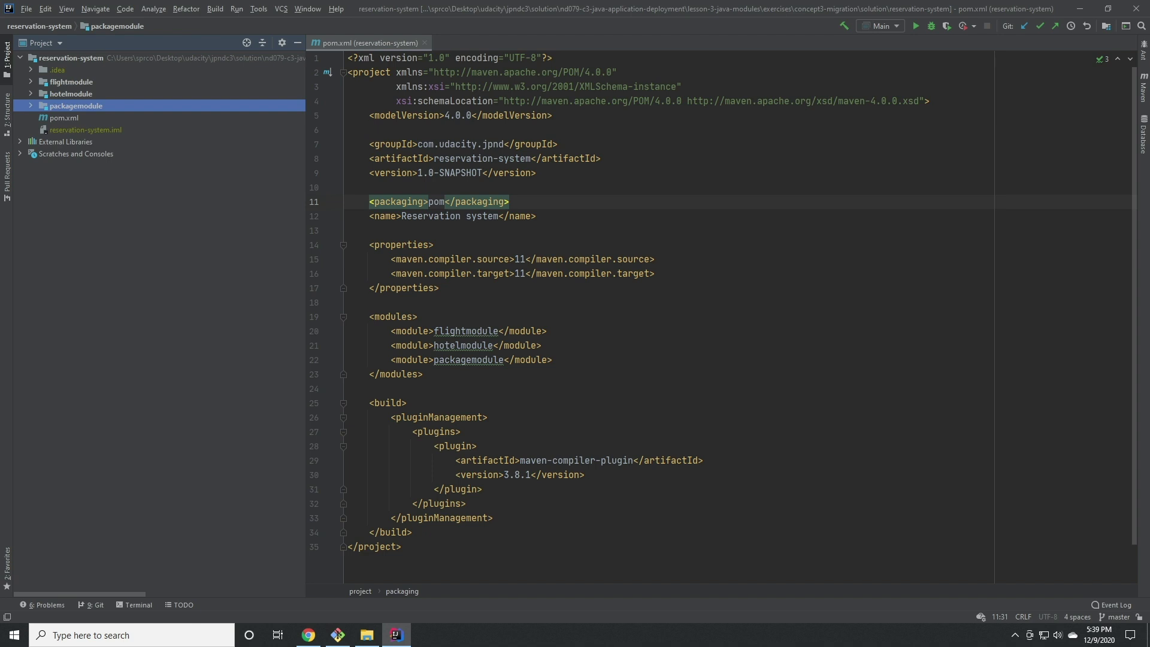
pyautogui.moveTo(553, 360); pyautogui.dragTo(387, 317)
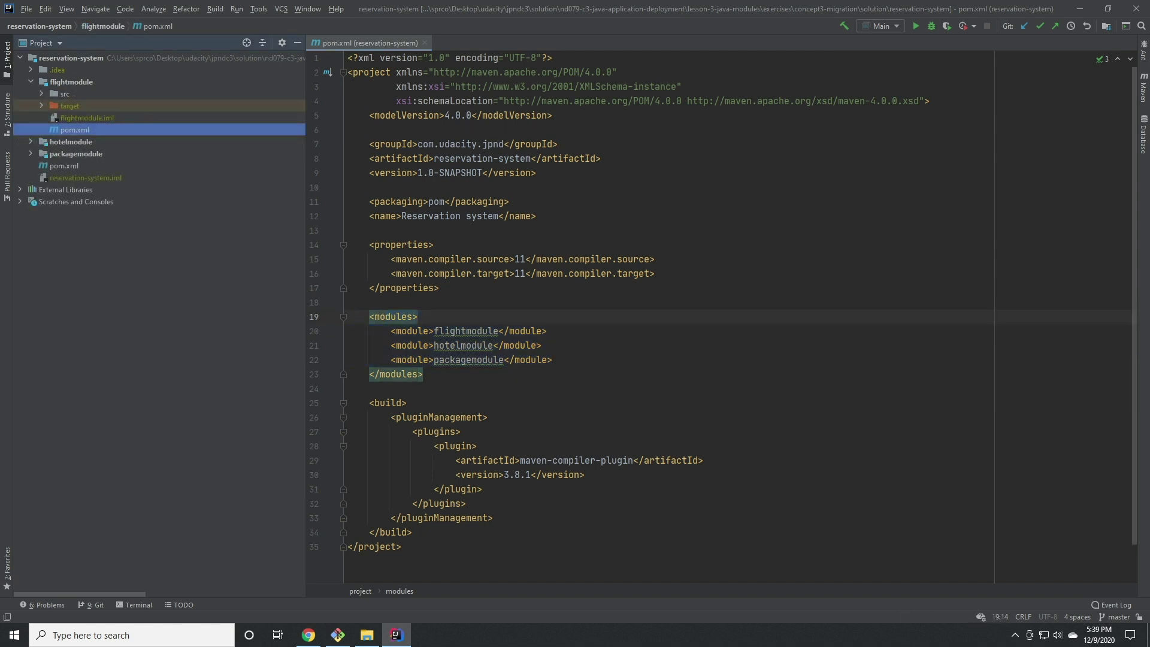
pyautogui.press('Return')
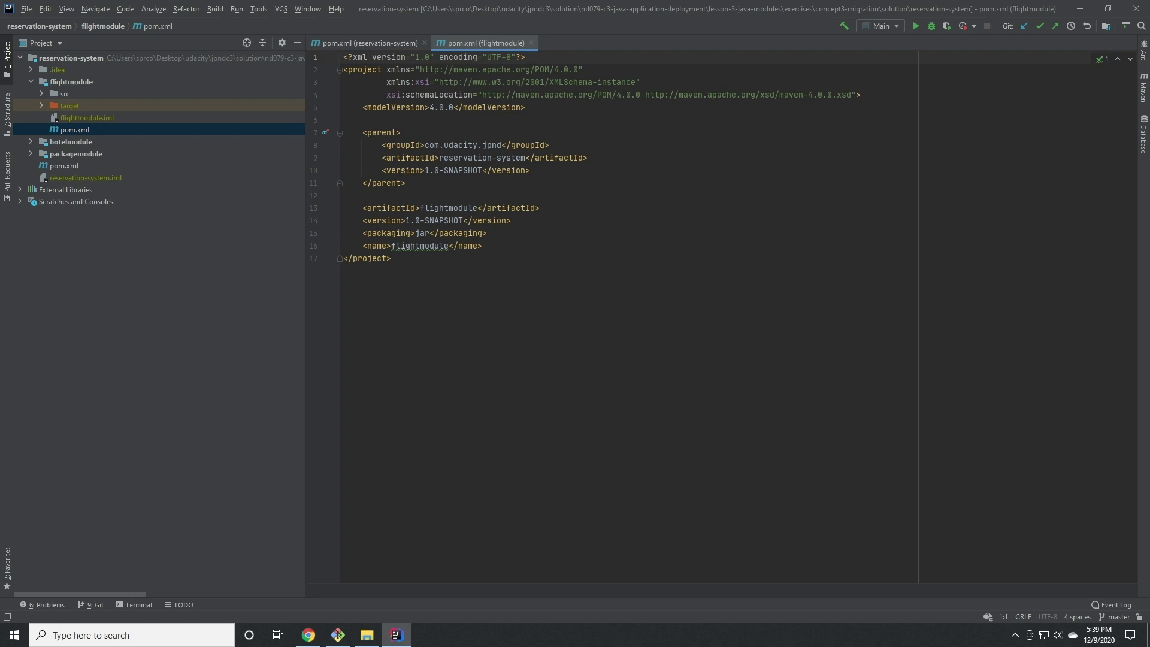
# Step: Review flightmodule's pom: reservation-system parent block, artifact, version and jar packaging lines
pyautogui.moveTo(406, 183); pyautogui.dragTo(344, 132)
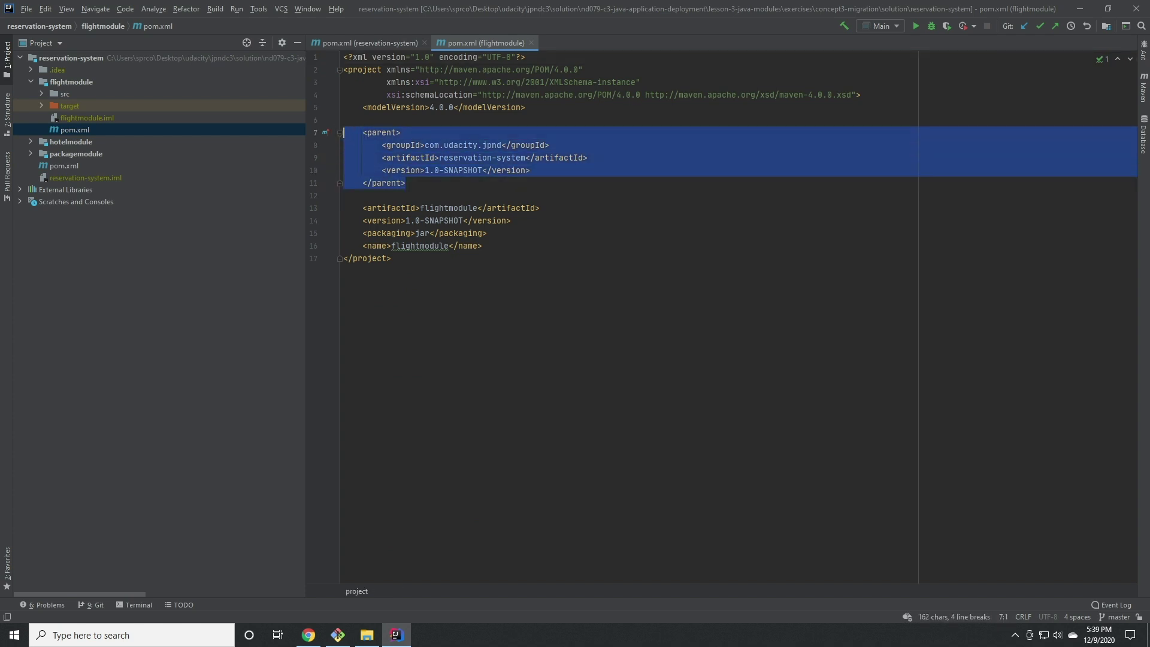
pyautogui.click(488, 233)
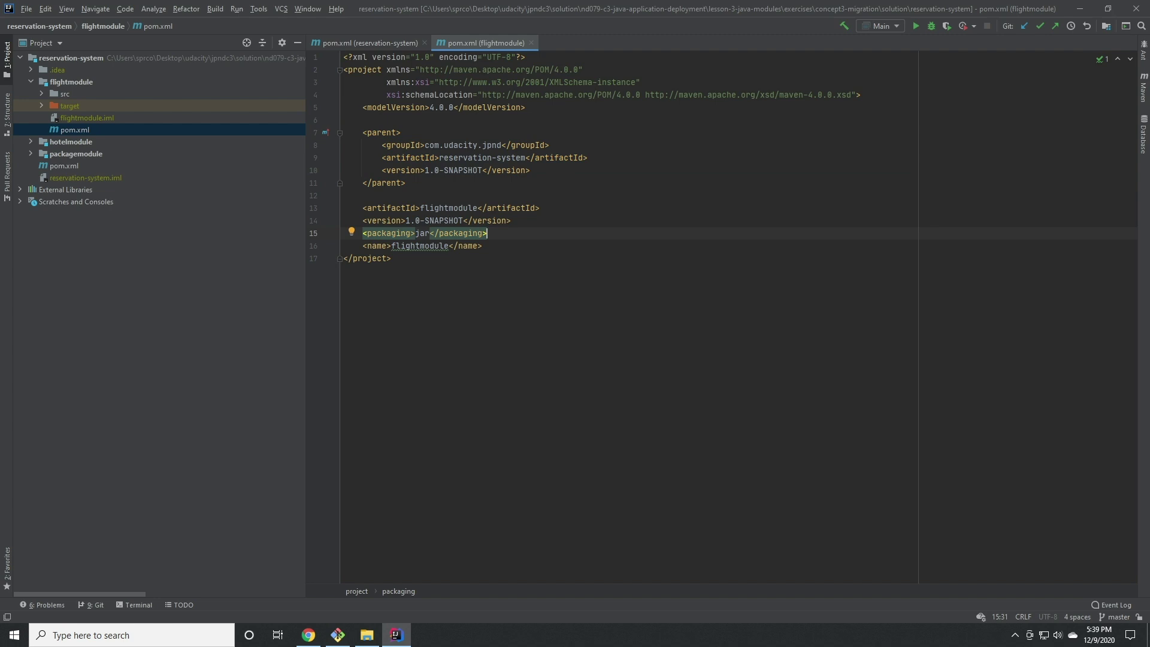
pyautogui.moveTo(488, 233); pyautogui.dragTo(344, 207)
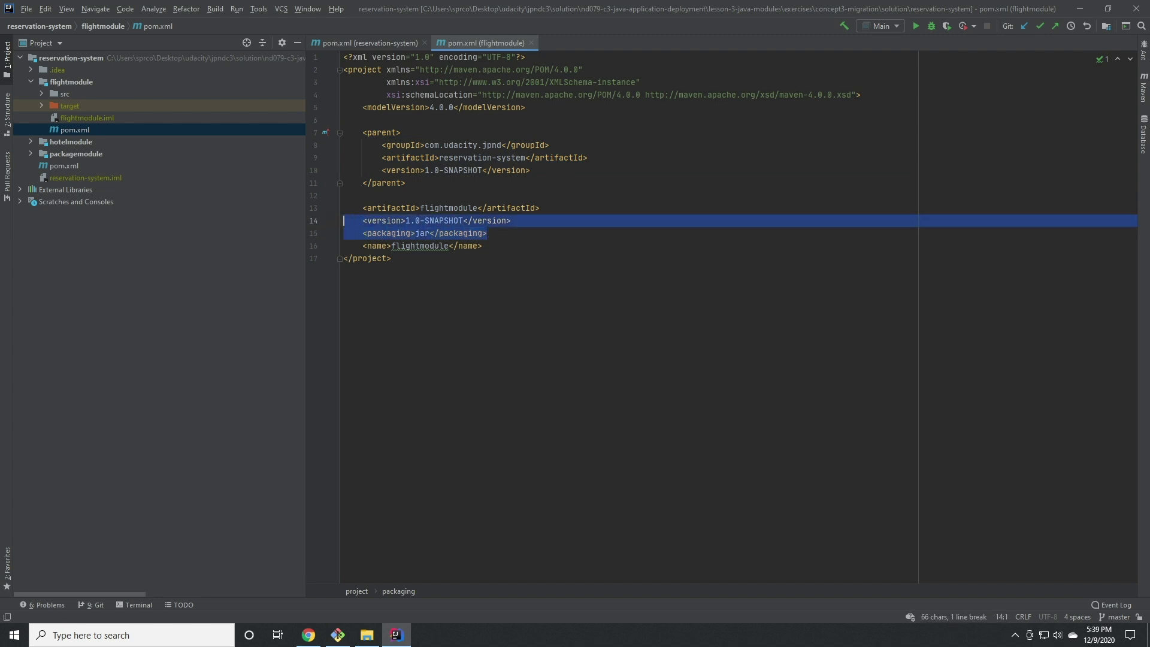
pyautogui.click(512, 220)
# Step: Expand hotelmodule and packagemodule and open each module's pom.xml
pyautogui.click(31, 141)
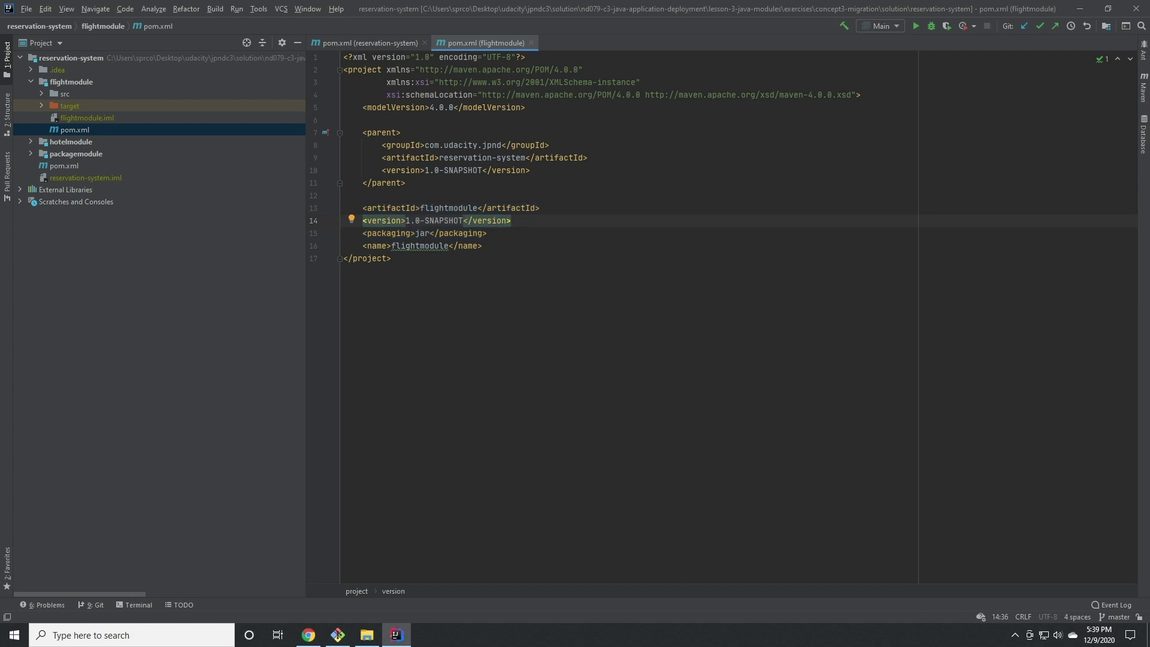
pyautogui.doubleClick(75, 190)
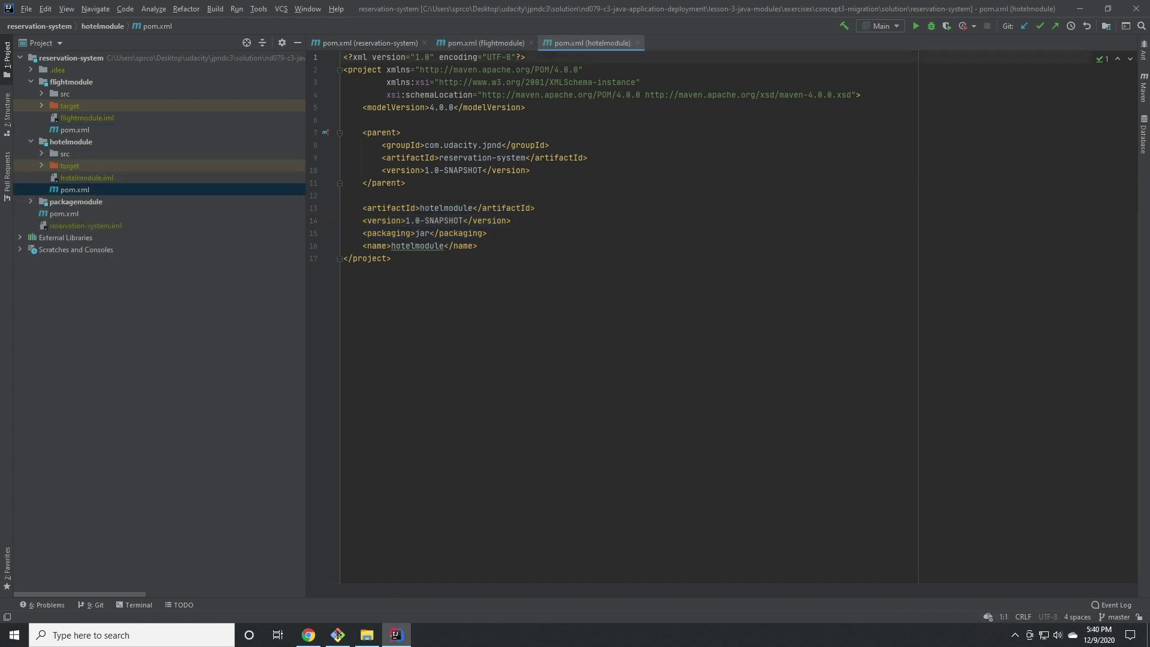
pyautogui.click(30, 201)
pyautogui.doubleClick(75, 248)
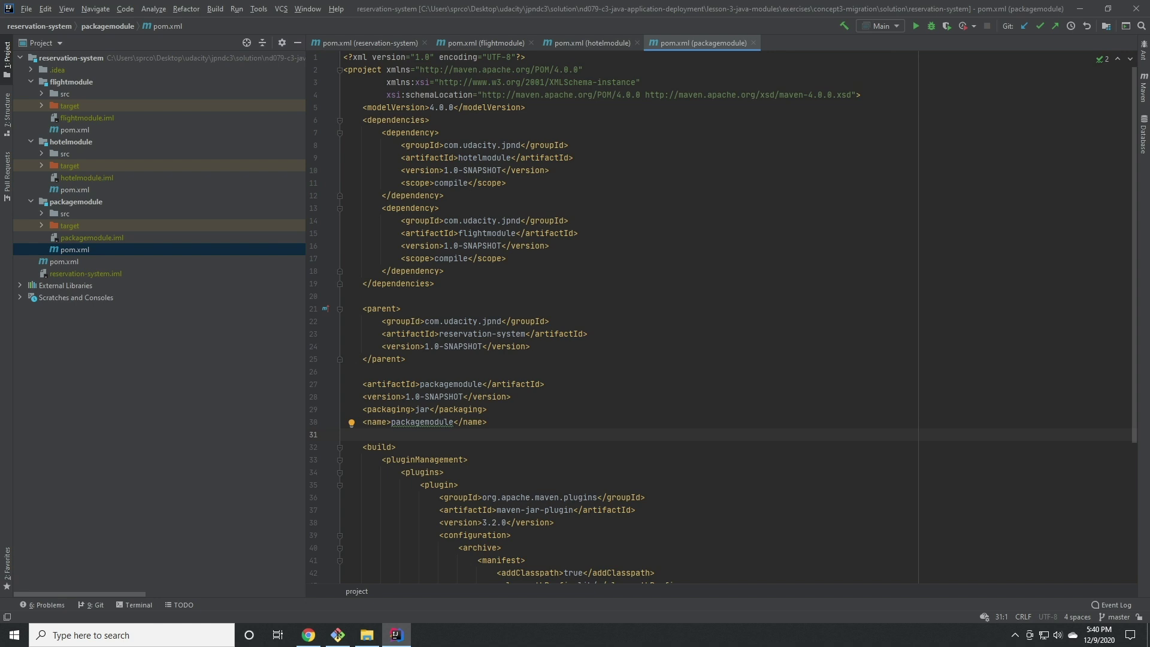
pyautogui.moveTo(343, 270); pyautogui.dragTo(343, 145)
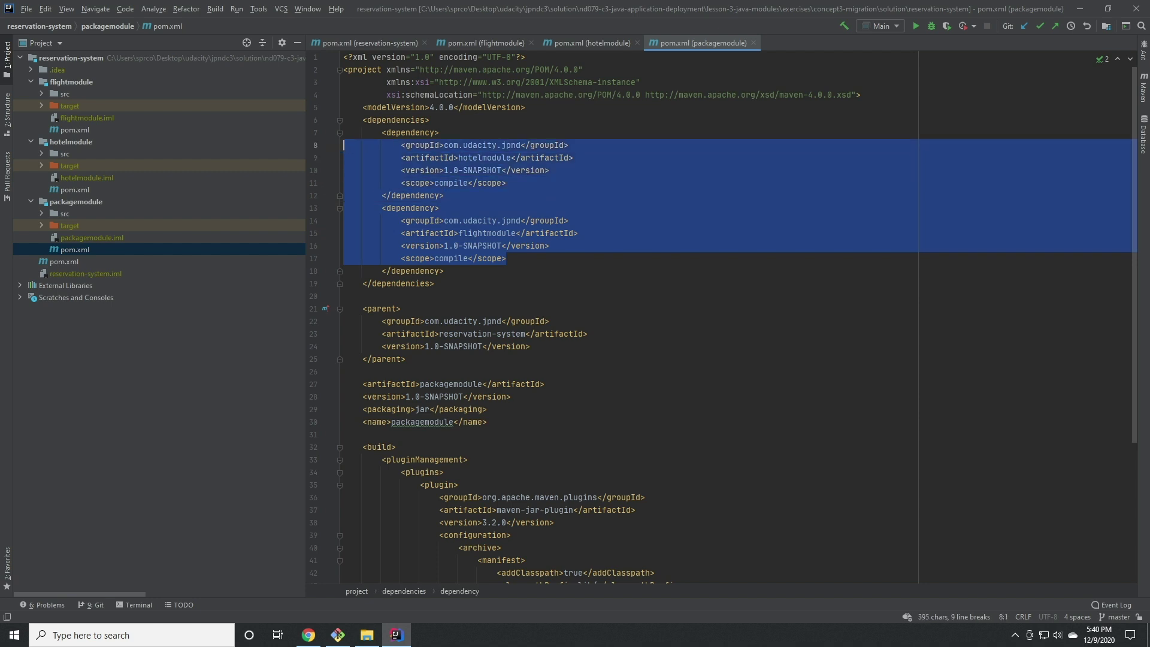
pyautogui.click(550, 246)
pyautogui.scroll(-3, 629, 314)
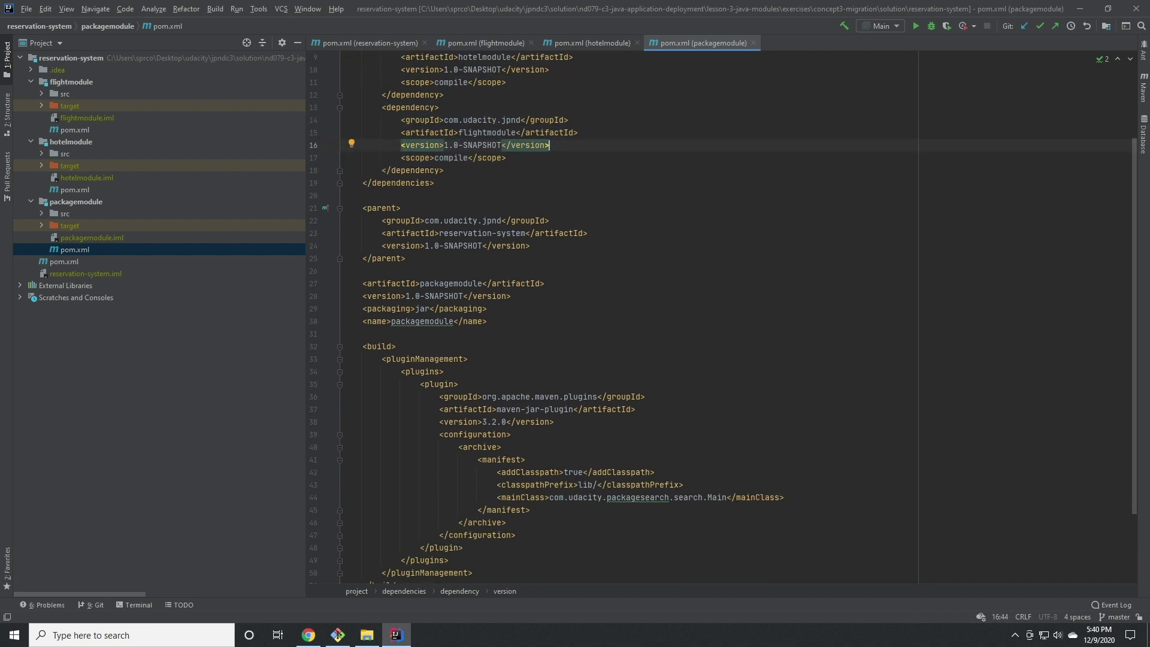
pyautogui.scroll(-3, 629, 315)
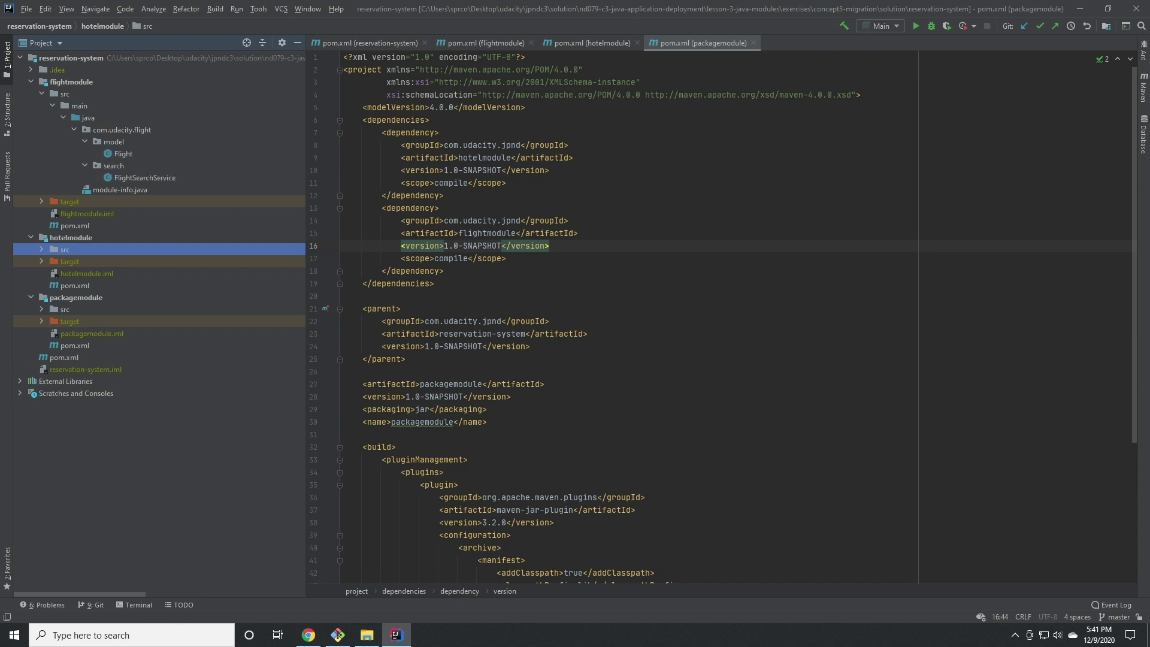
# Step: Expand hotelmodule's source folder, then view flightmodule's and hotelmodule's module-info.java files
pyautogui.press('Right')
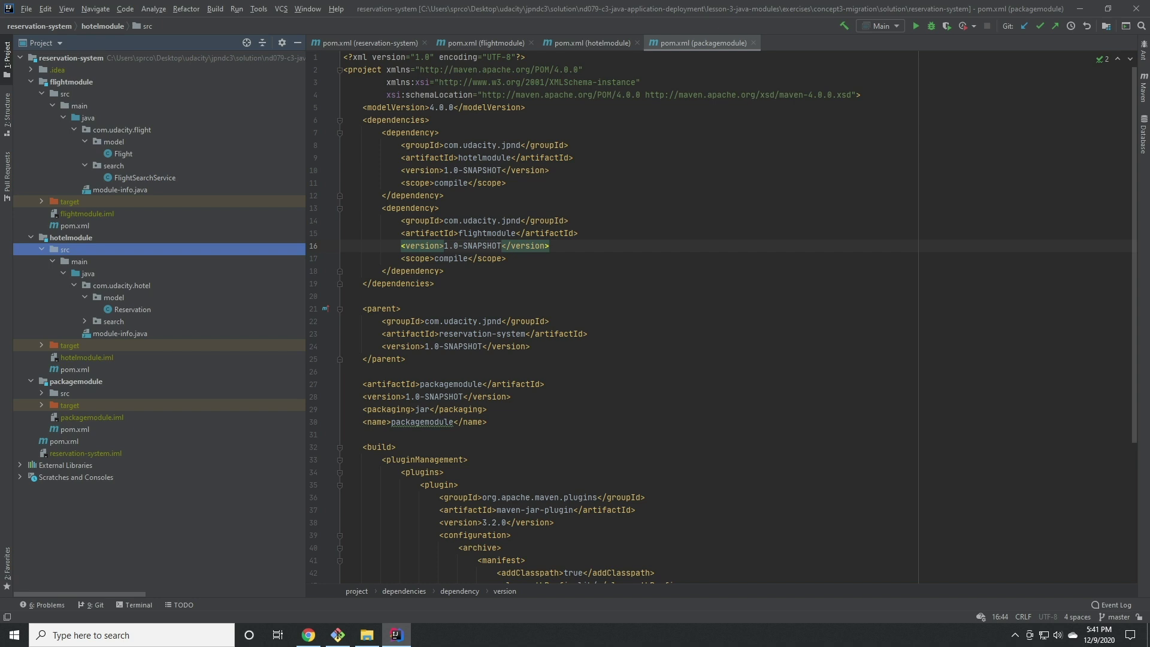
pyautogui.press('Up')
pyautogui.press('Up')
pyautogui.press('Up')
pyautogui.press('Return')
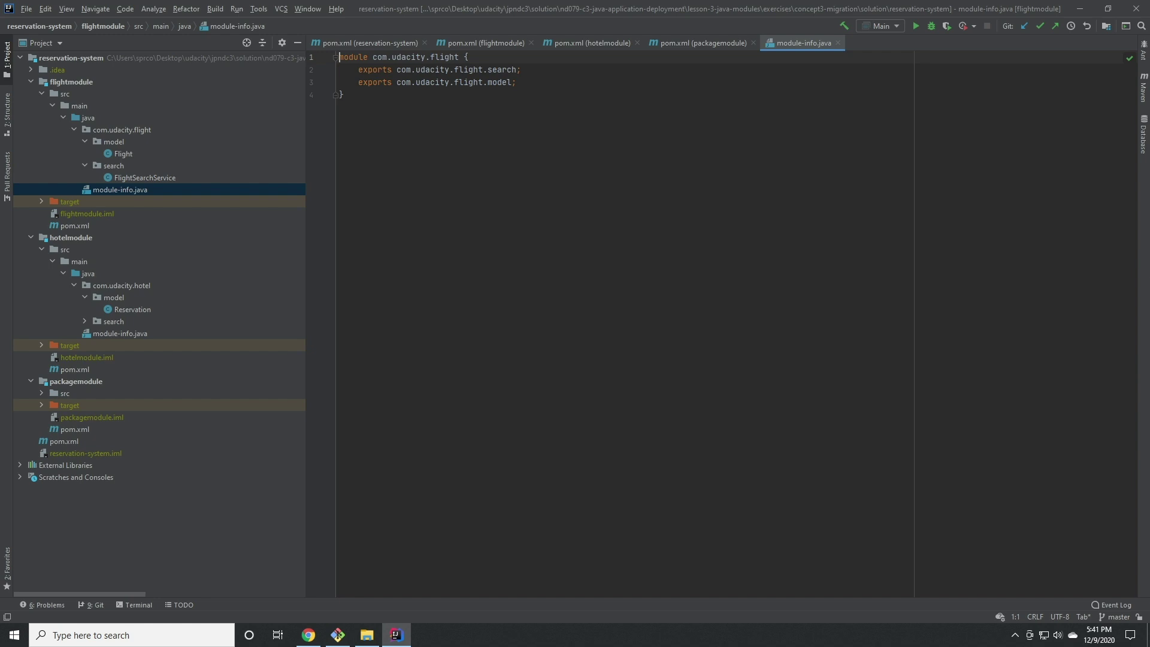
pyautogui.press('Down')
pyautogui.press('Down')
pyautogui.press('Down')
pyautogui.press('Return')
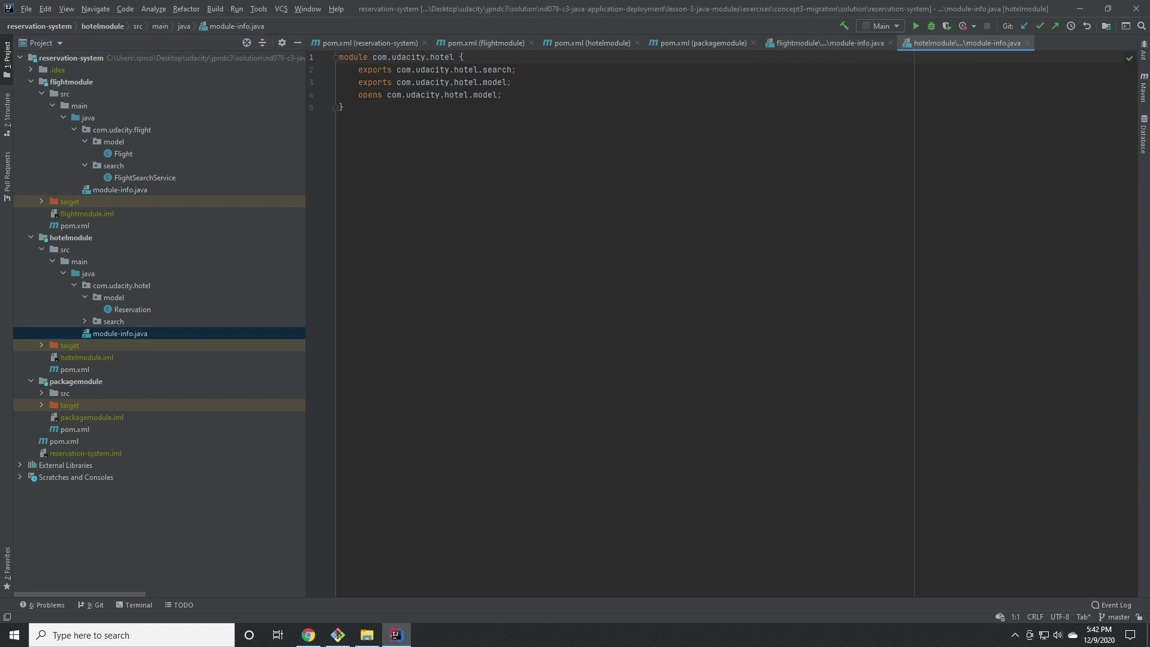